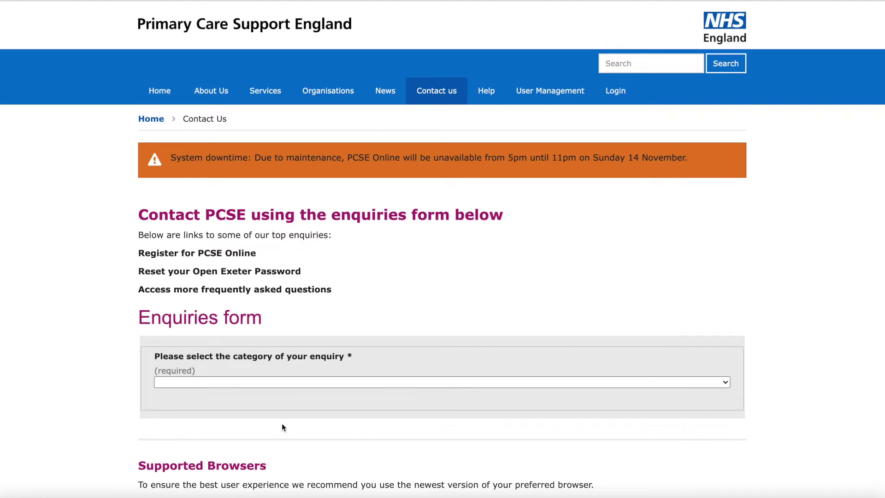
Choose GP Pensions as both enquiry category and type, and answer the existing-enquiry question.
left_click(258, 382)
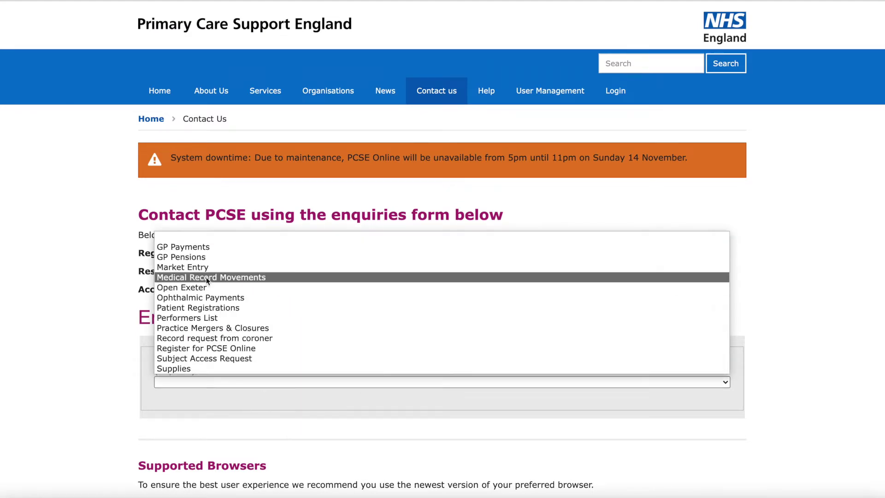
left_click(205, 259)
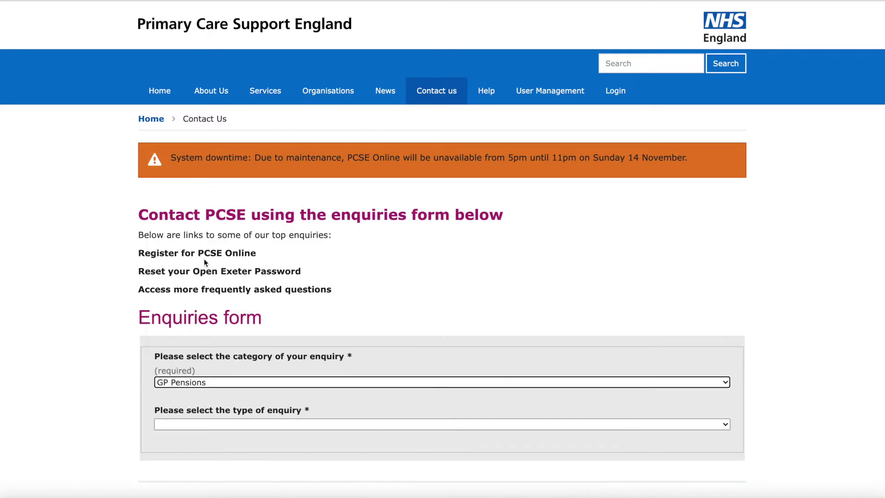
left_click(232, 423)
left_click(216, 449)
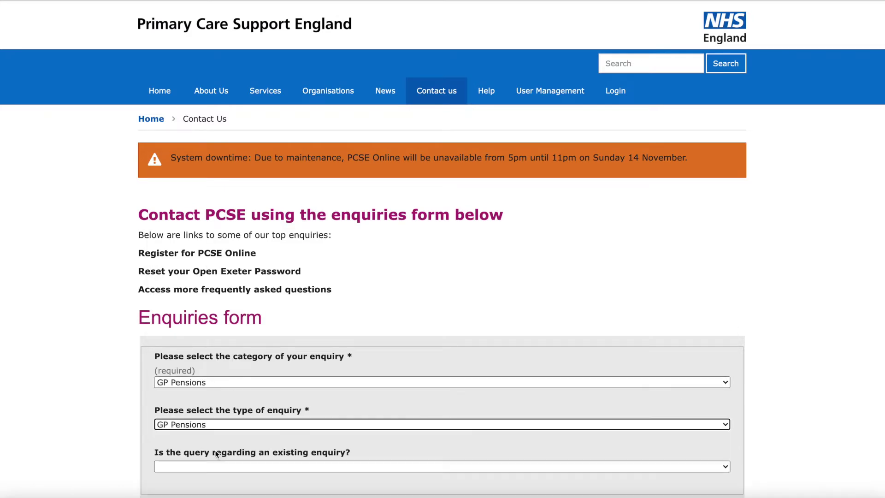
scroll(217, 455, "down", 2)
left_click(212, 412)
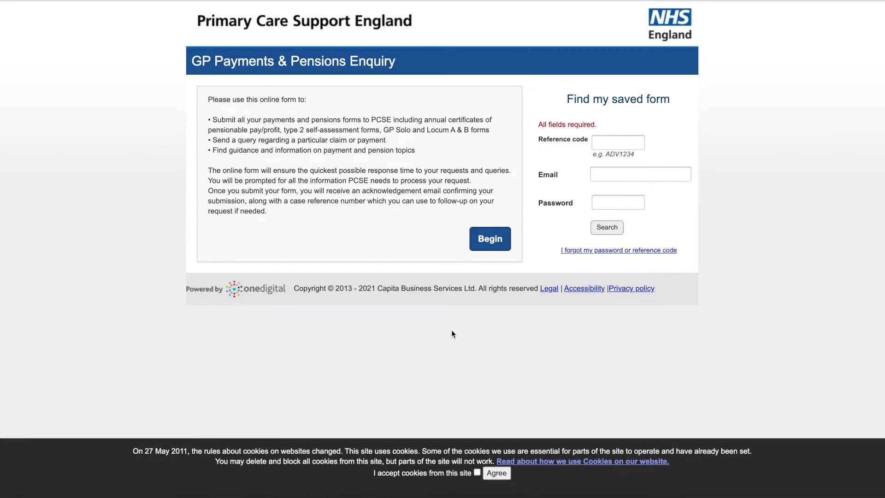
Begin a new payments and pensions enquiry and pass the 'I'm not a robot' check.
left_click(480, 239)
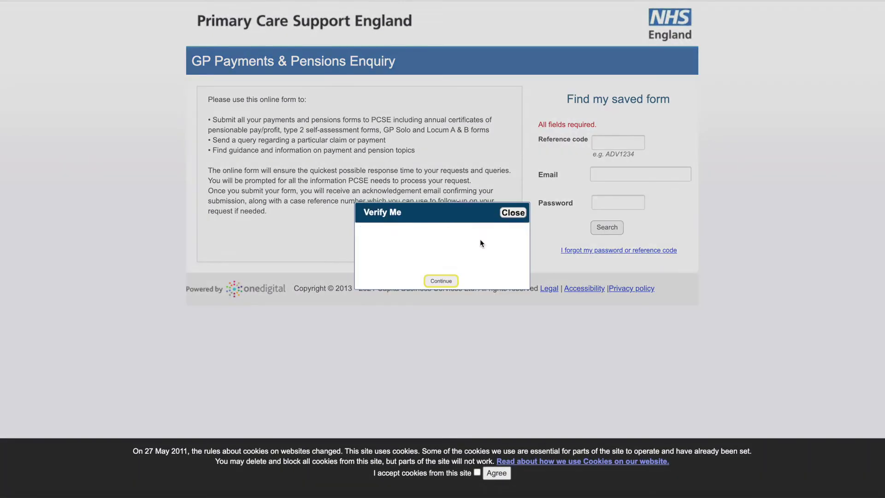
left_click(375, 248)
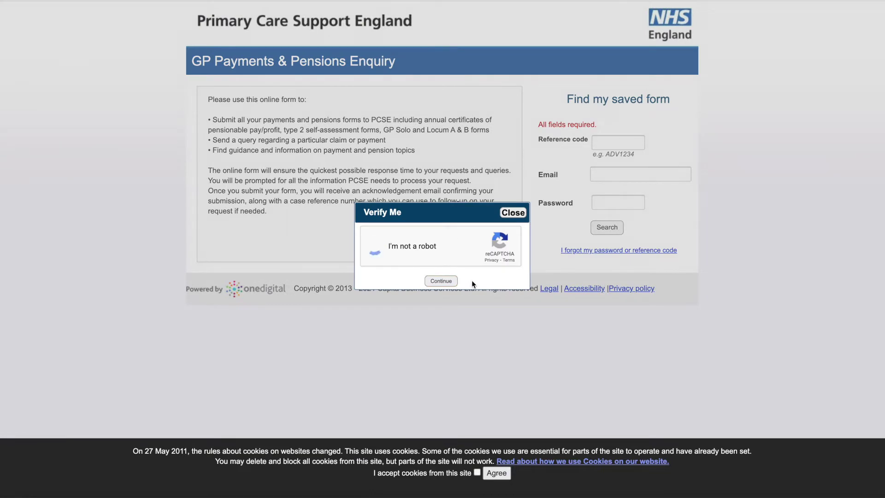
left_click(439, 280)
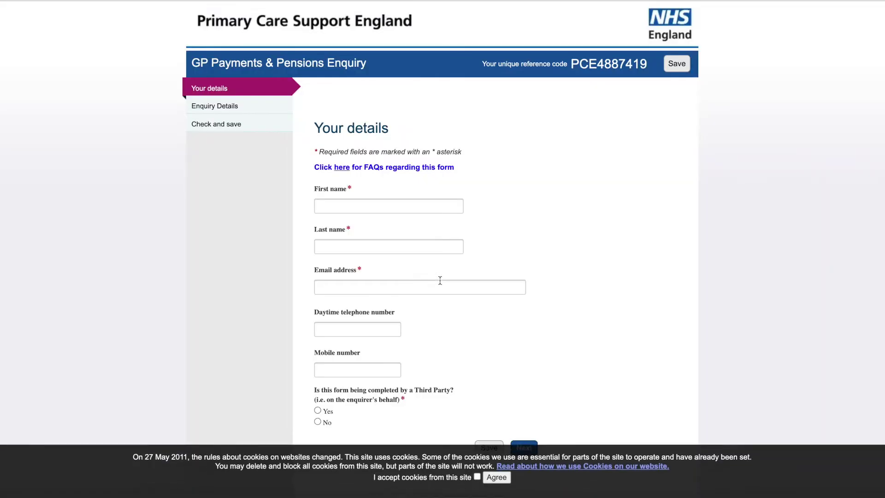
left_click(349, 205)
type("Lo")
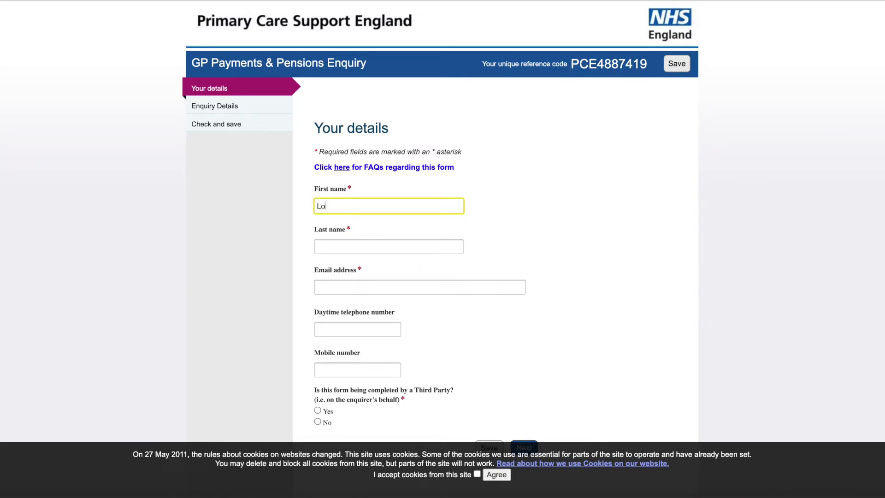
type("cum")
key("Tab")
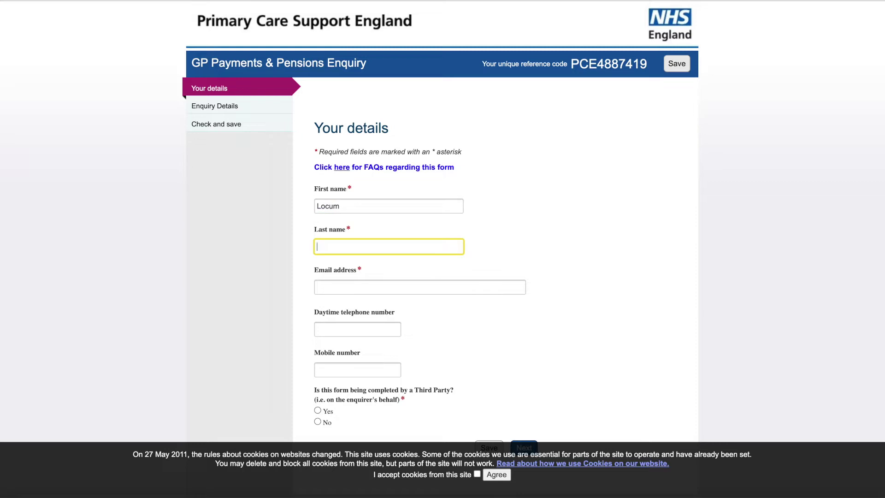
type("Dummy")
key("Tab")
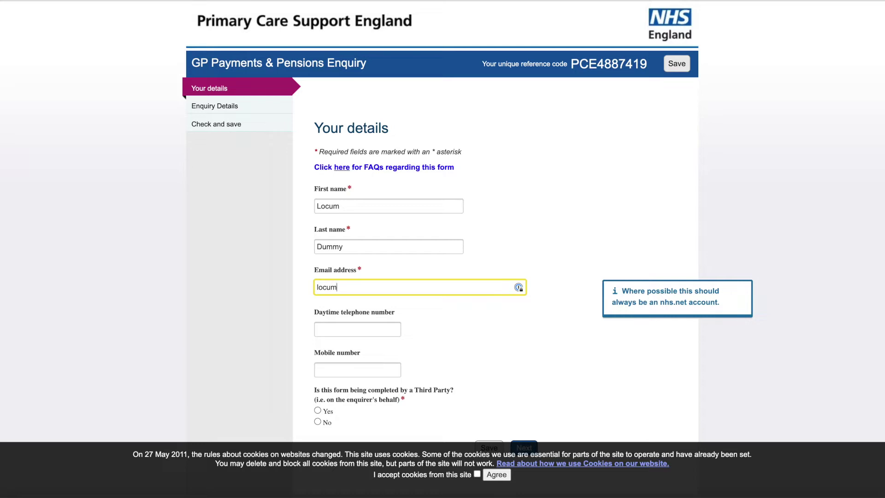
scroll(350, 277, "down", 2)
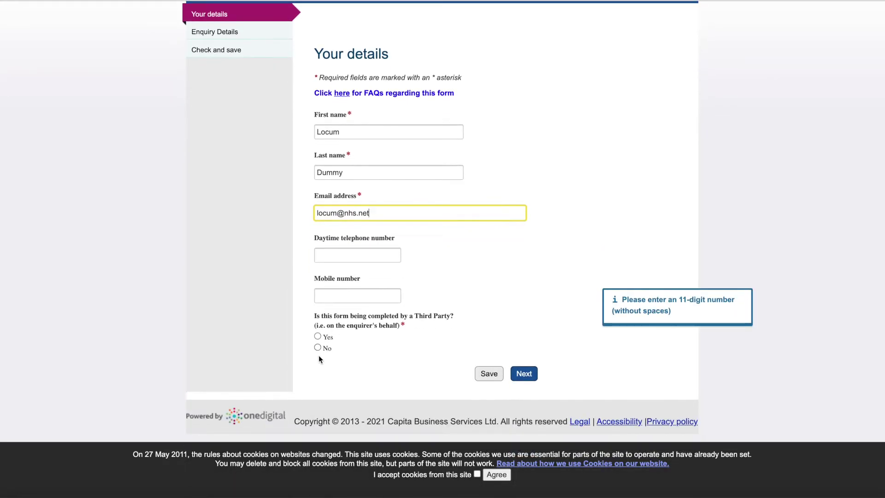
left_click(319, 349)
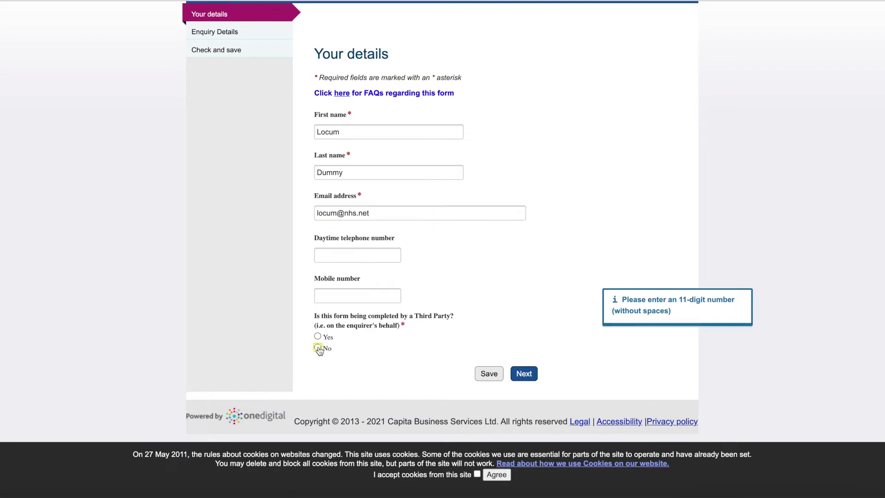
left_click(524, 374)
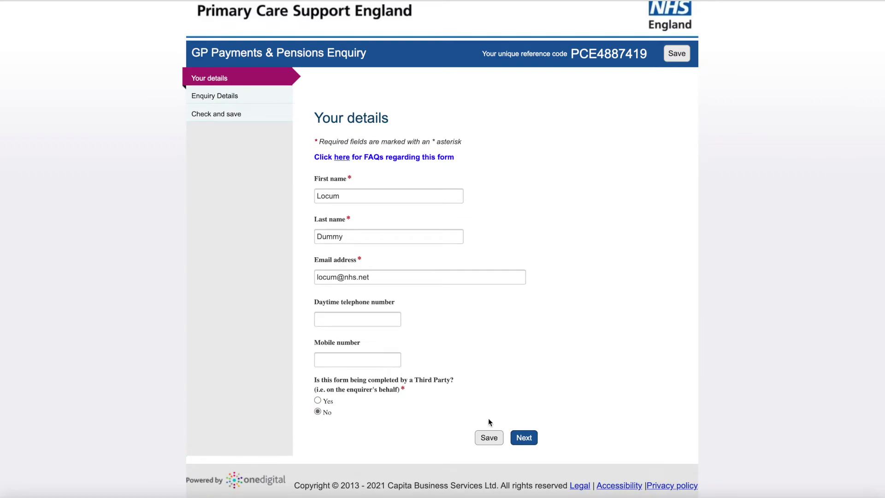
left_click(525, 438)
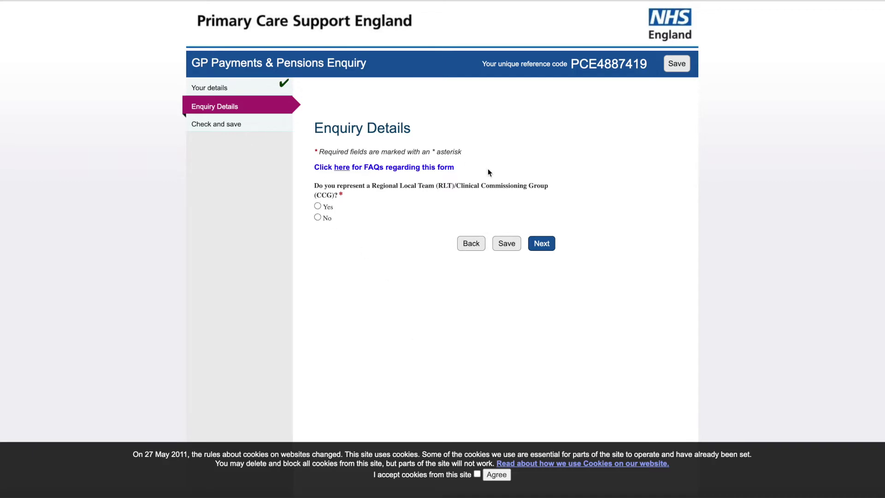
Answer No to RLT/CCG and OOHP/LMC, pick Pension query type, and enter GMC code 6123456.
left_click(318, 220)
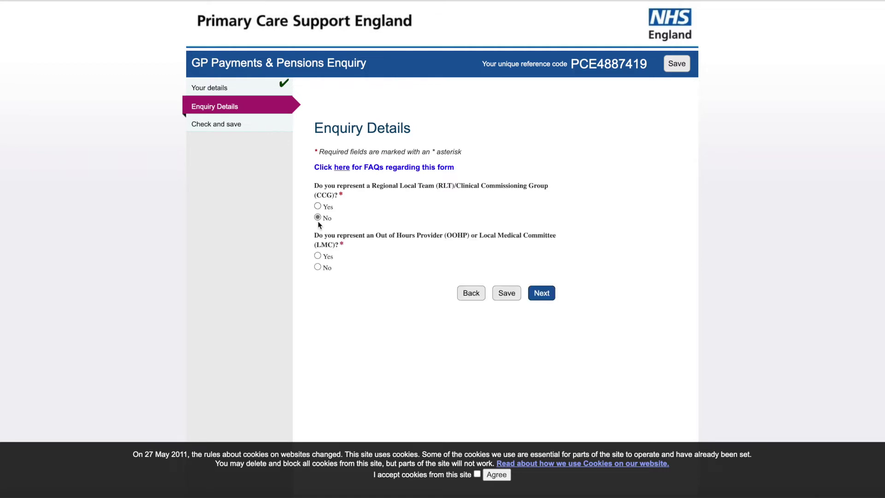
left_click(318, 269)
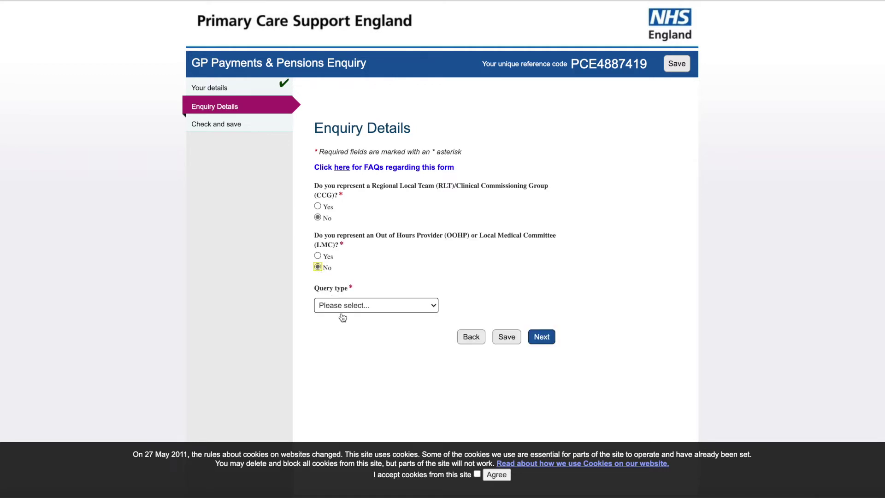
left_click(343, 306)
left_click(342, 340)
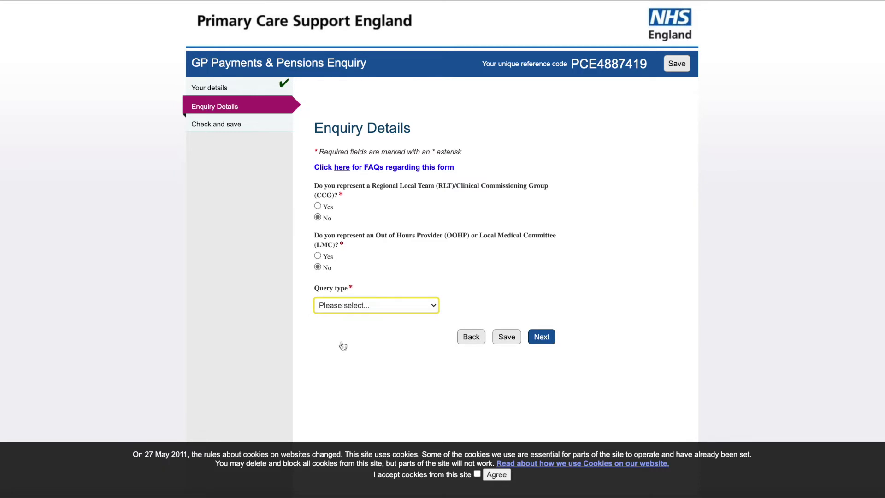
left_click(349, 389)
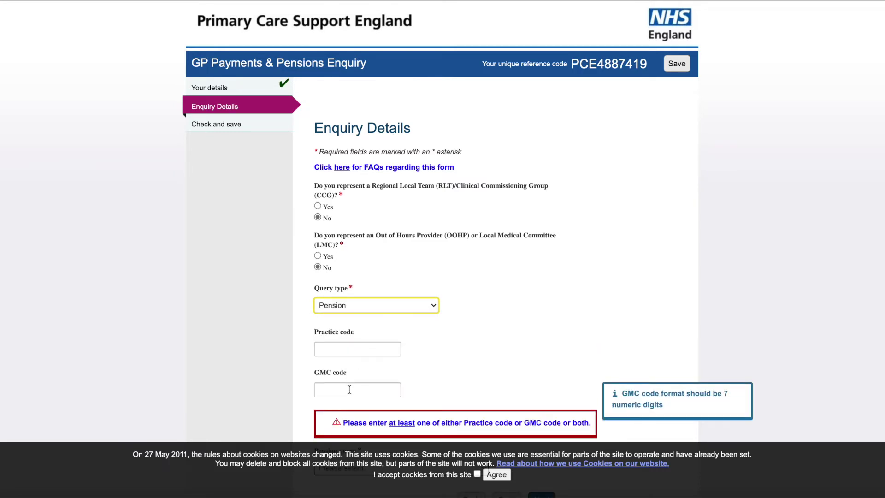
type("61234")
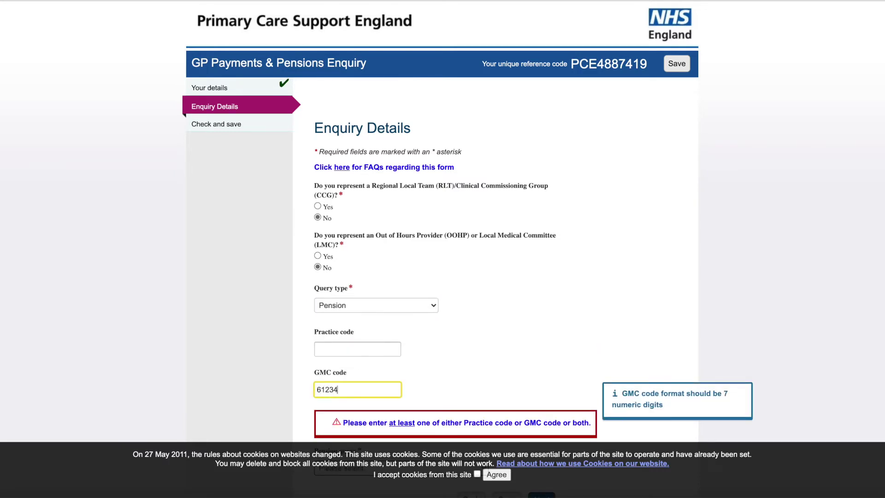
type("56")
scroll(429, 392, "down", 4)
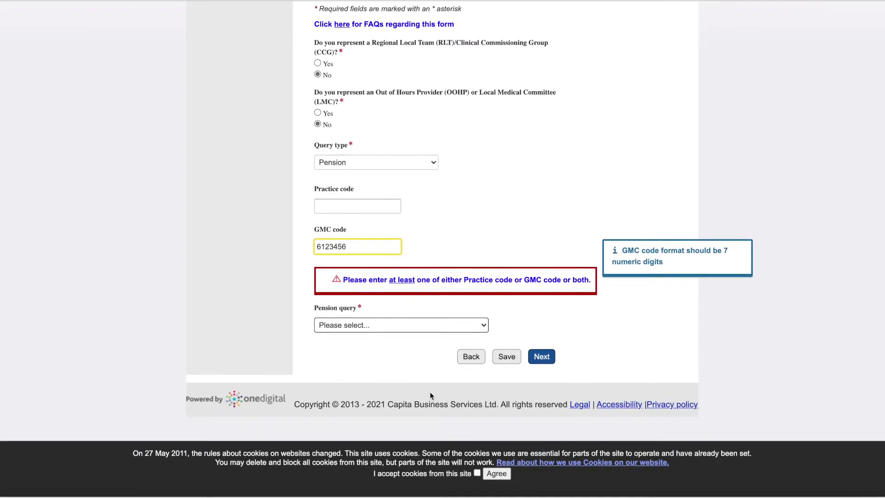
Set the pension query to Locum A & B pension contributions and choose Upload form.
left_click(394, 330)
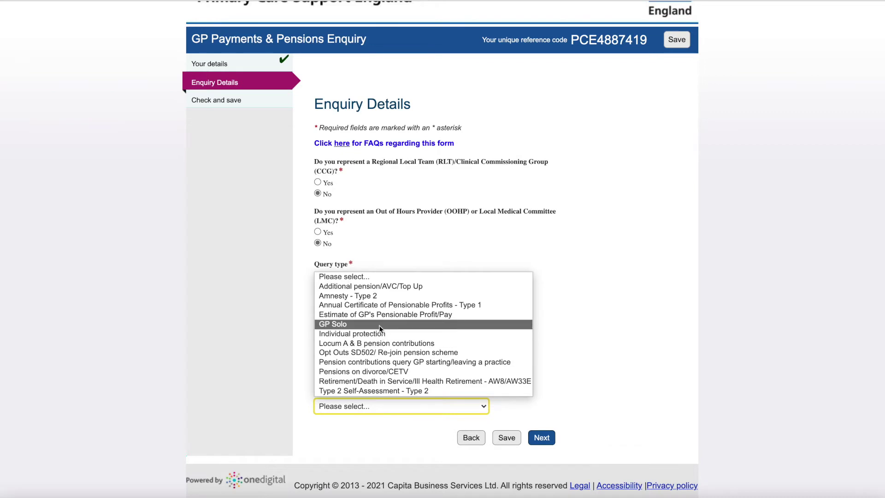
left_click(373, 343)
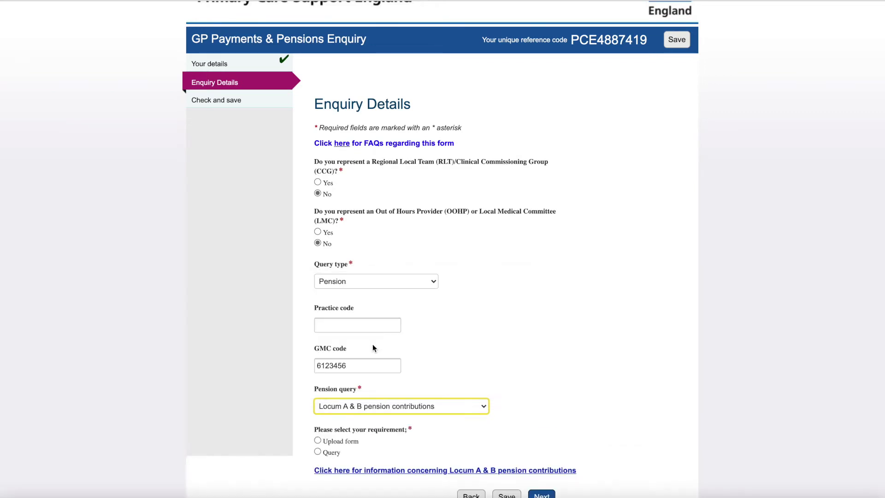
scroll(457, 427, "down", 1)
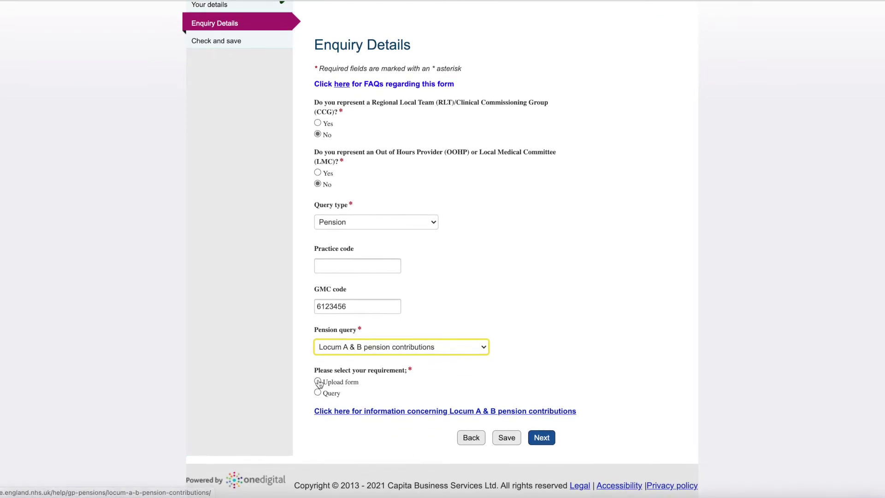
left_click(318, 381)
scroll(390, 421, "down", 2)
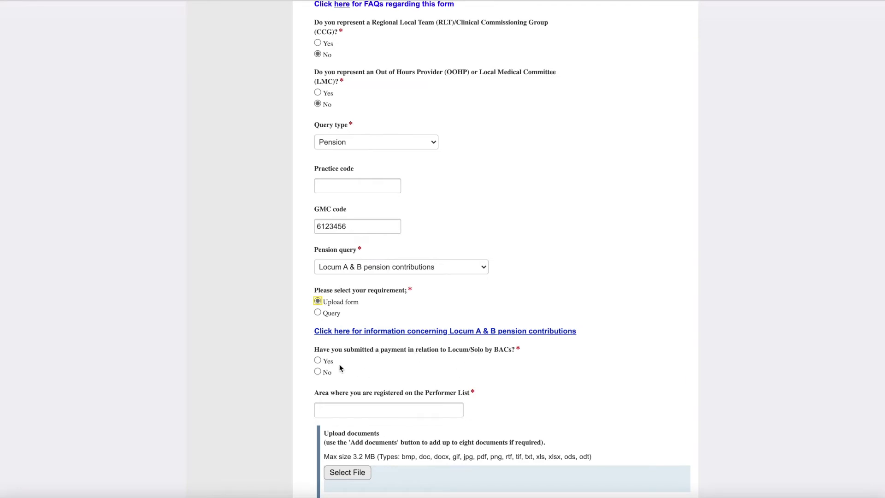
Answer Yes to paying by BACs and place the cursor in the BACs Reference Code field.
left_click(319, 361)
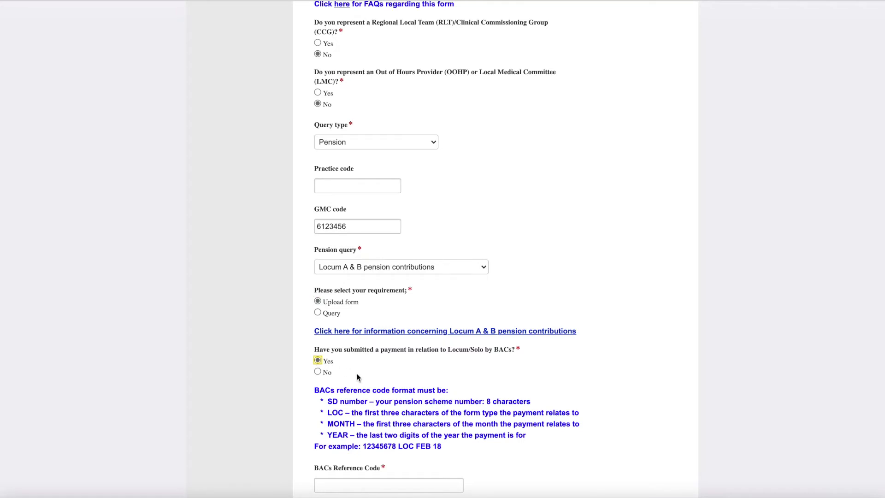
scroll(358, 377, "down", 1)
scroll(358, 376, "down", 1)
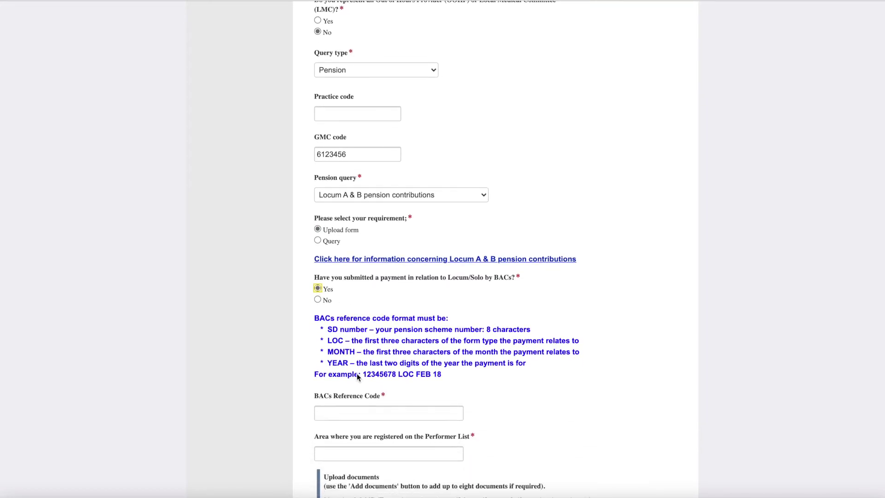
scroll(357, 374, "down", 1)
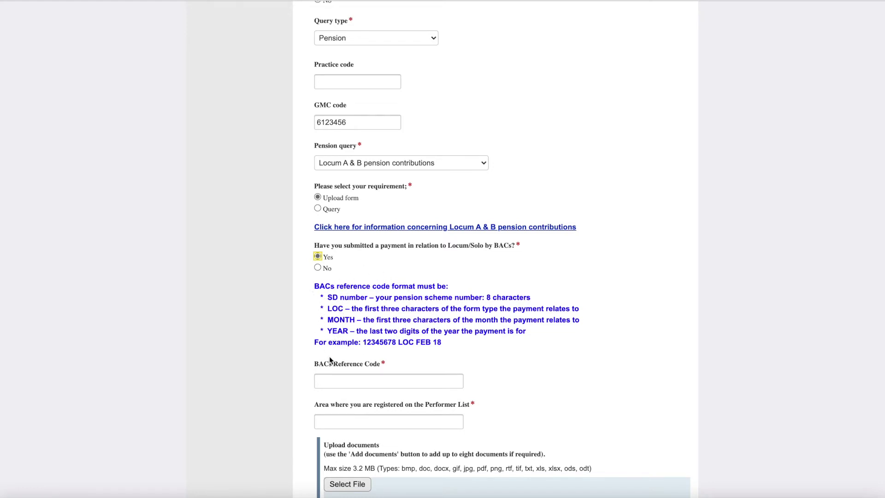
scroll(330, 360, "down", 1)
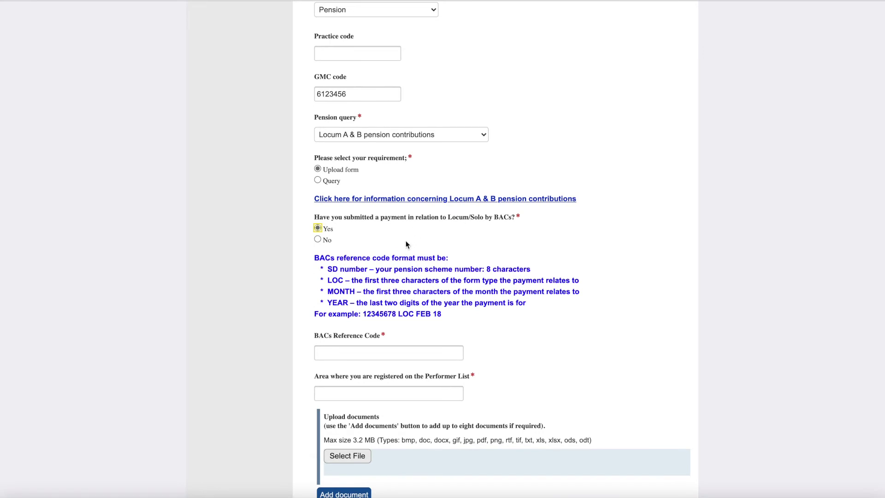
left_click(331, 358)
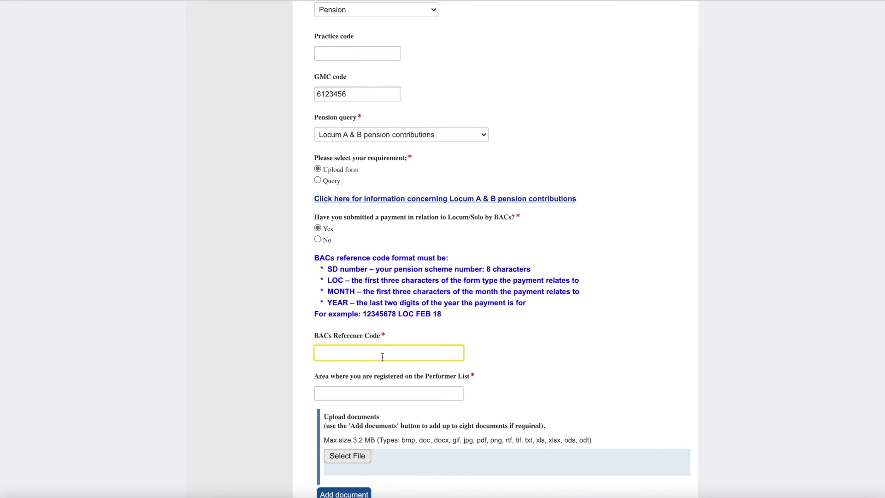
type("123")
type("45678")
type("LOC")
type("N")
type("ov21")
Enter BACs reference 12345678LOCNov21 and Performer List area London.
left_click(387, 393)
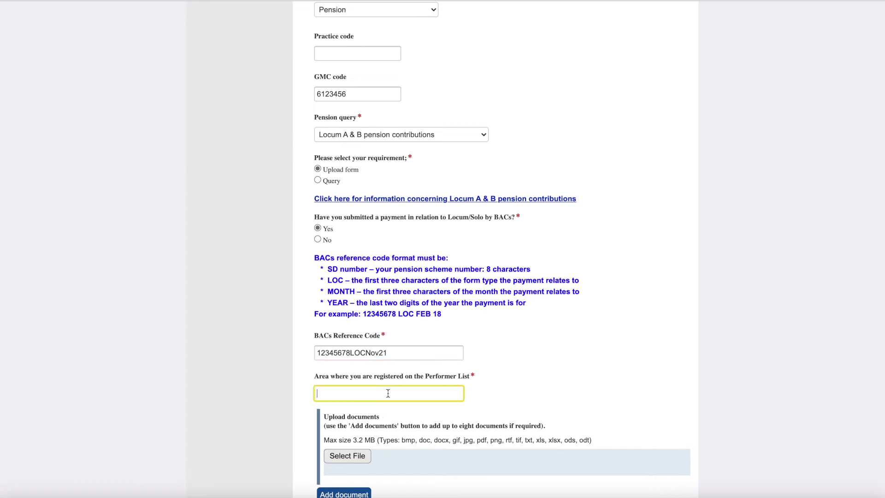
scroll(406, 425, "down", 1)
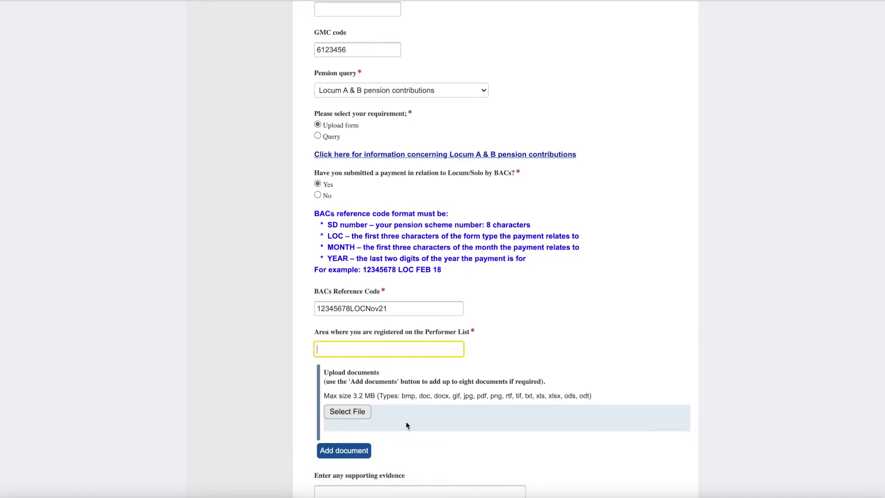
type("London")
scroll(392, 421, "down", 1)
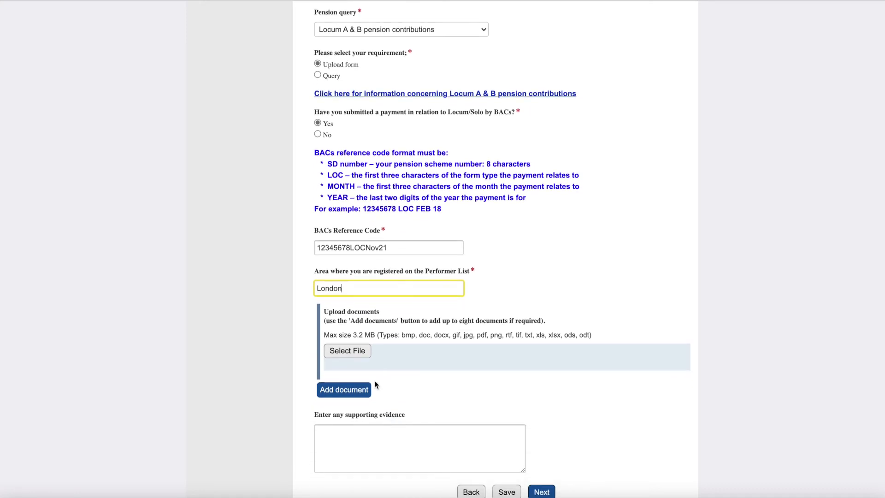
Upload Locum form A1.pdf, Locum form A 2.pdf and Locum form B.pdf into three document slots.
left_click(359, 356)
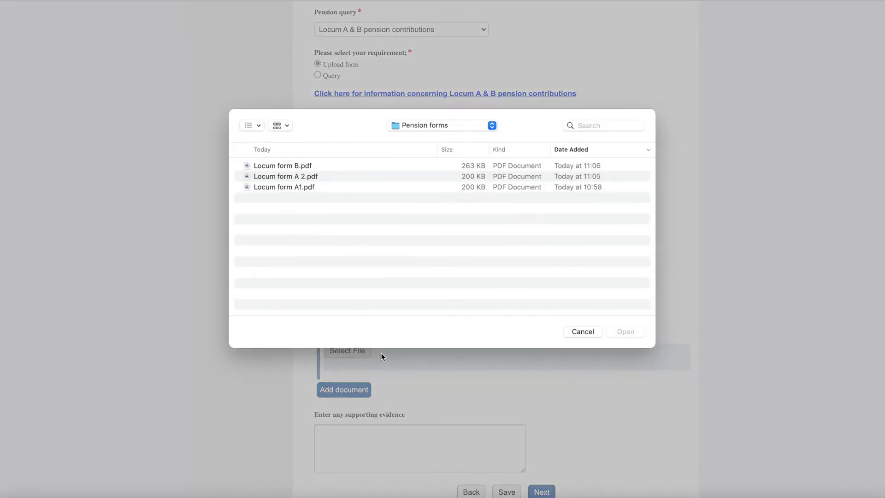
left_click(285, 186)
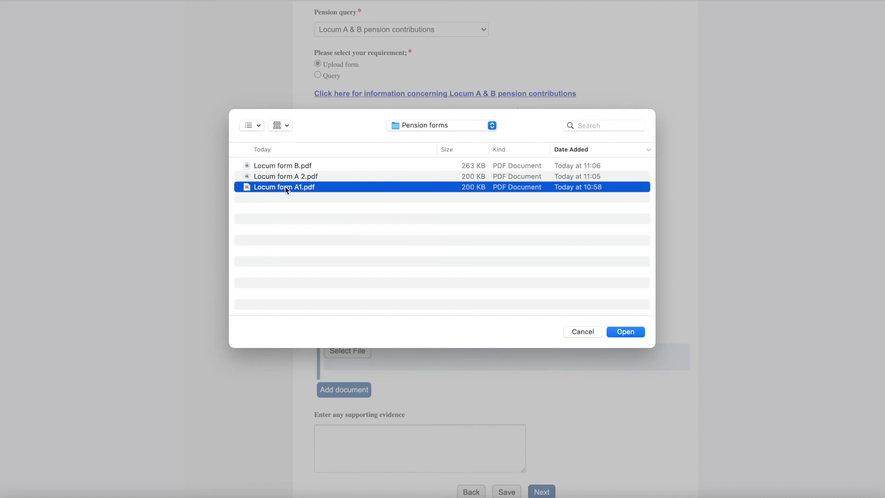
left_click(626, 332)
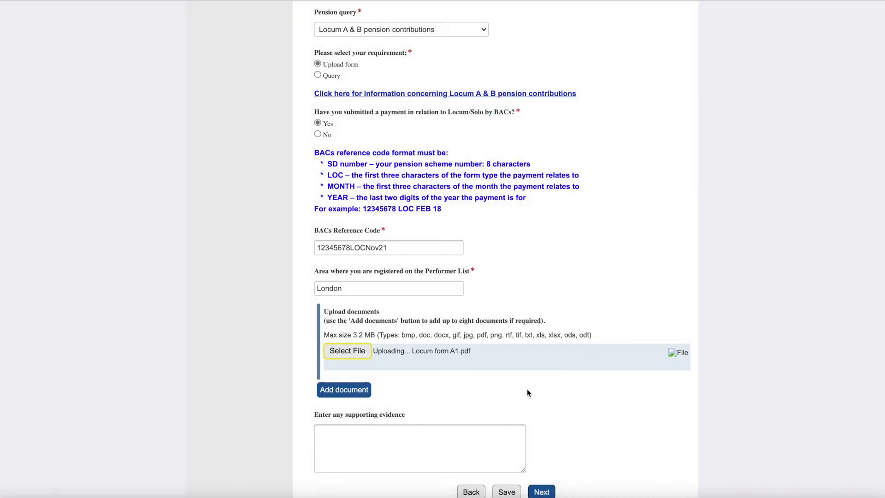
scroll(525, 395, "down", 1)
left_click(361, 365)
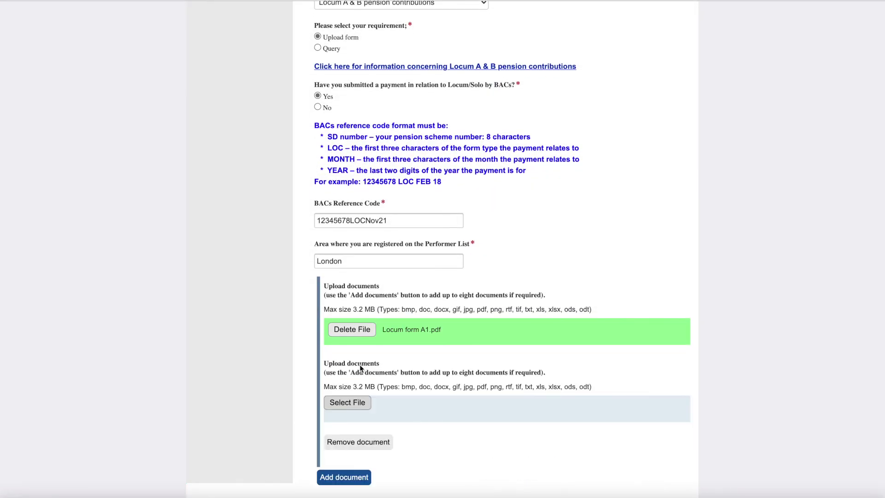
left_click(352, 402)
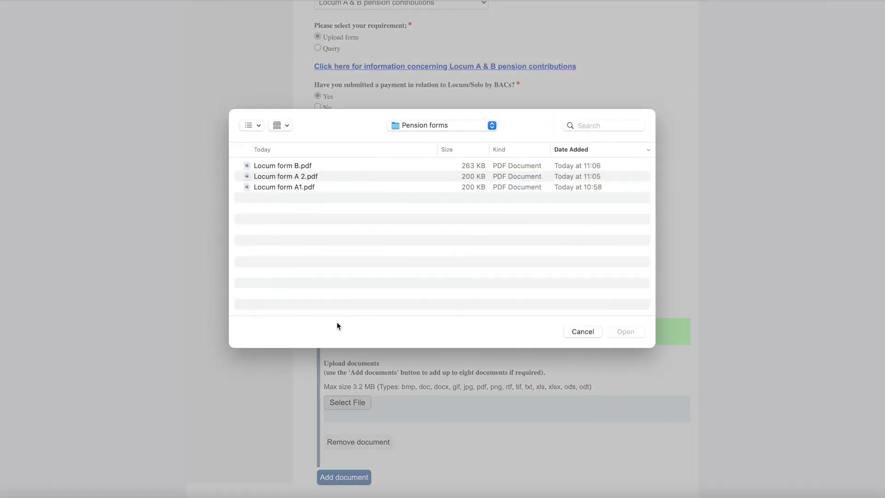
left_click(289, 178)
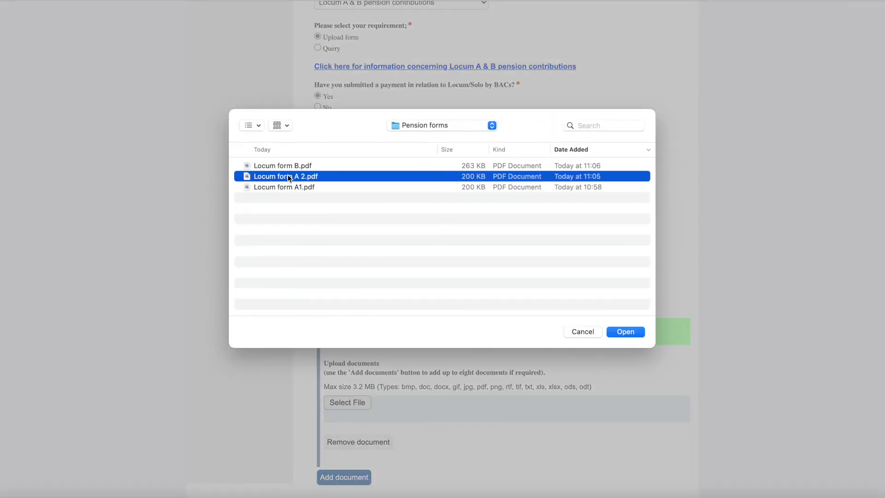
left_click(638, 333)
scroll(489, 438, "down", 3)
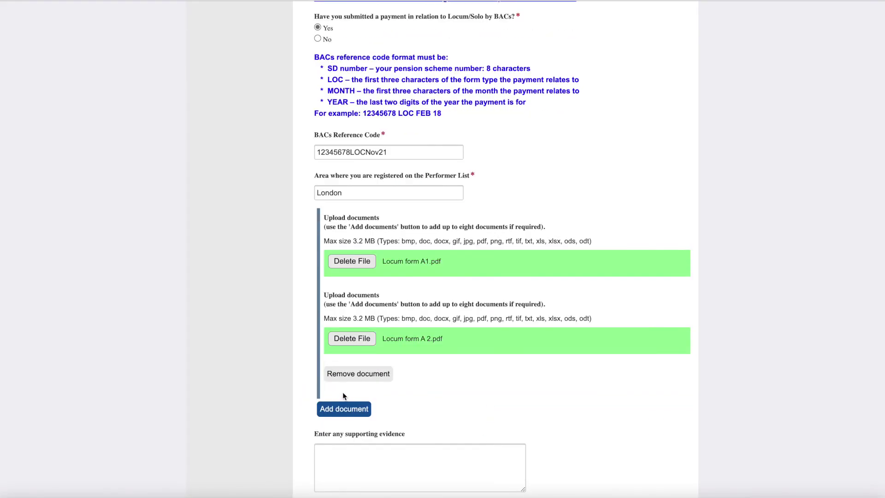
left_click(344, 409)
scroll(385, 450, "down", 2)
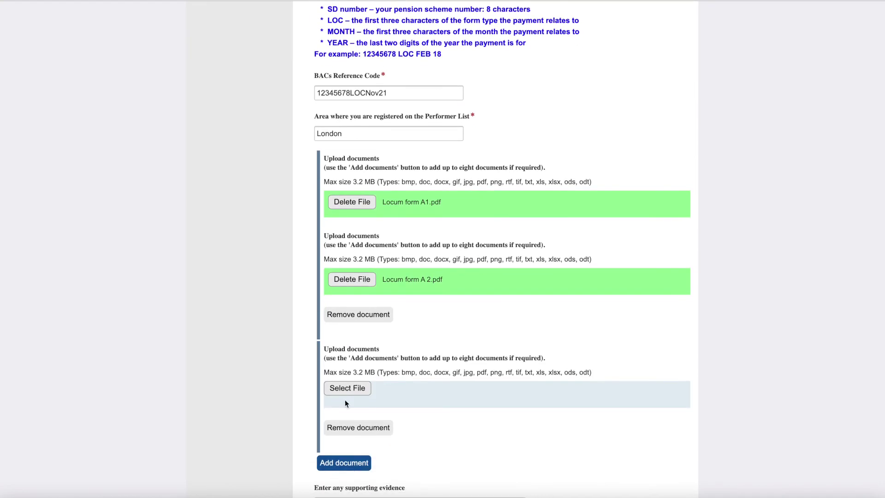
left_click(355, 391)
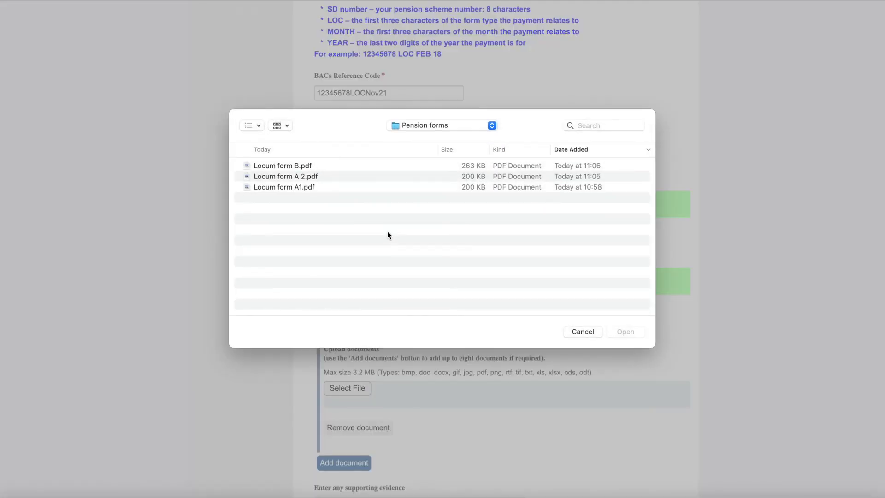
left_click(286, 168)
left_click(637, 332)
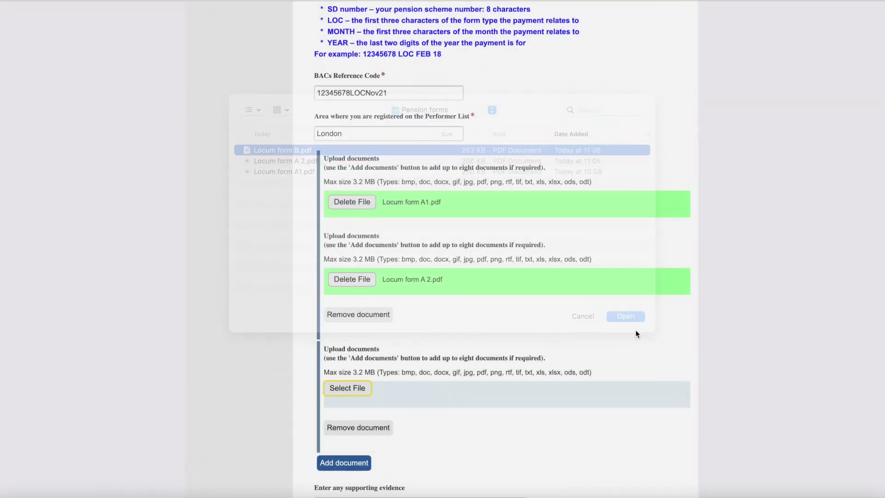
scroll(458, 423, "down", 4)
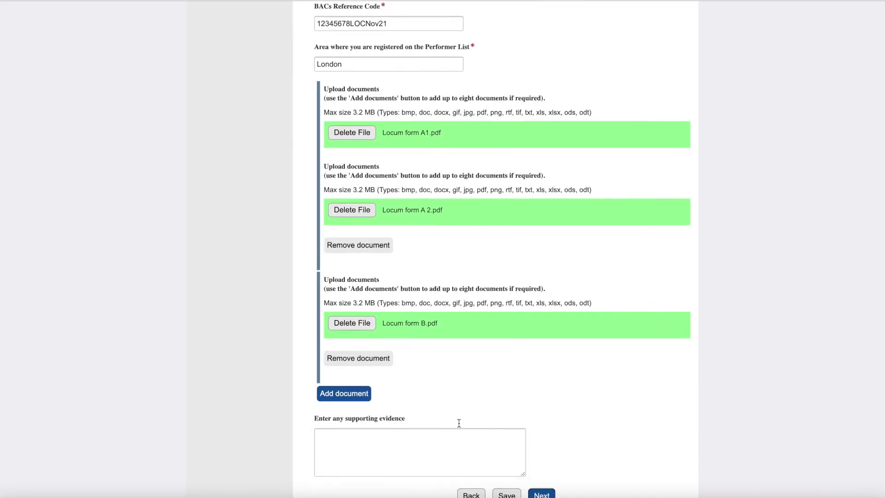
left_click(541, 437)
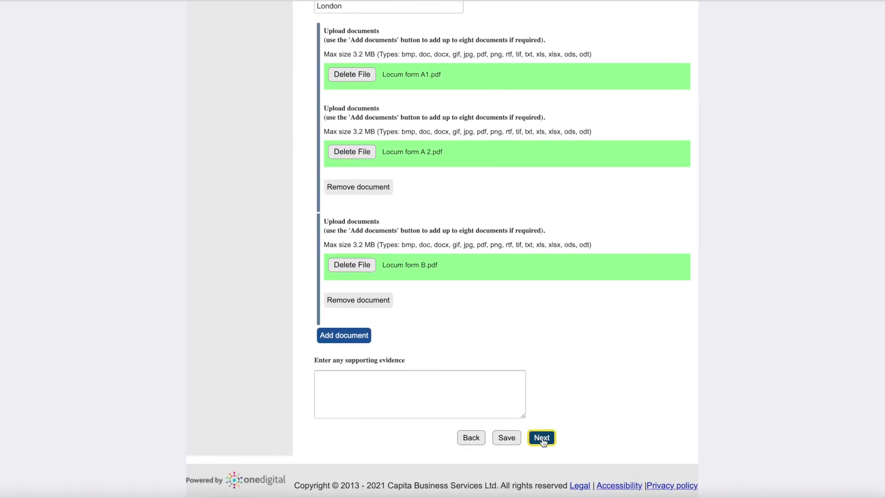